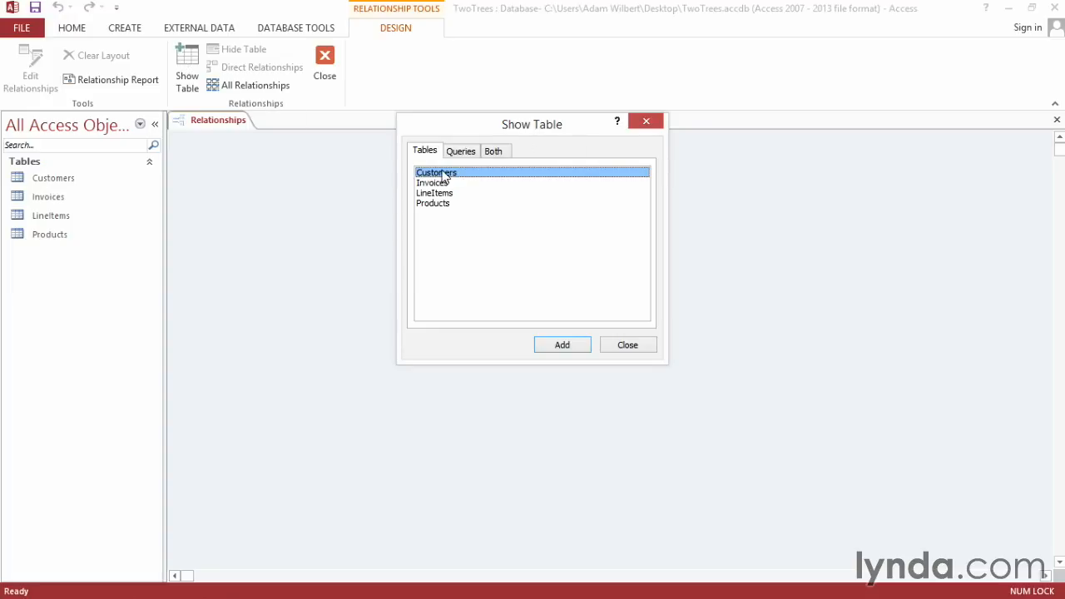
Add the Customers, Invoices, LineItems and Products tables to the relationships layout and finish adding tables.
left_click(438, 208, "shift")
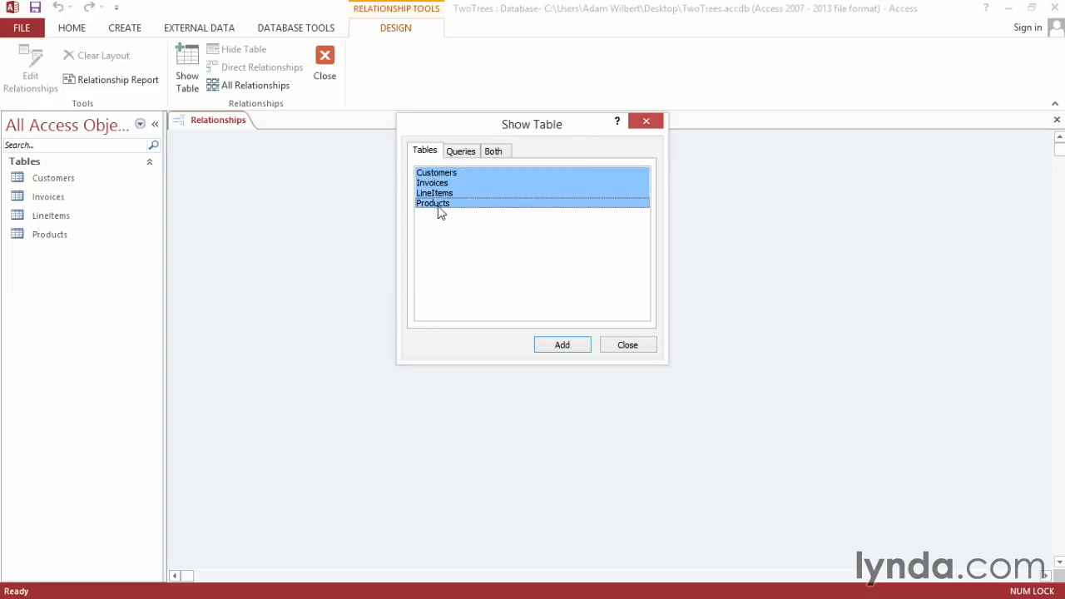
left_click(564, 351)
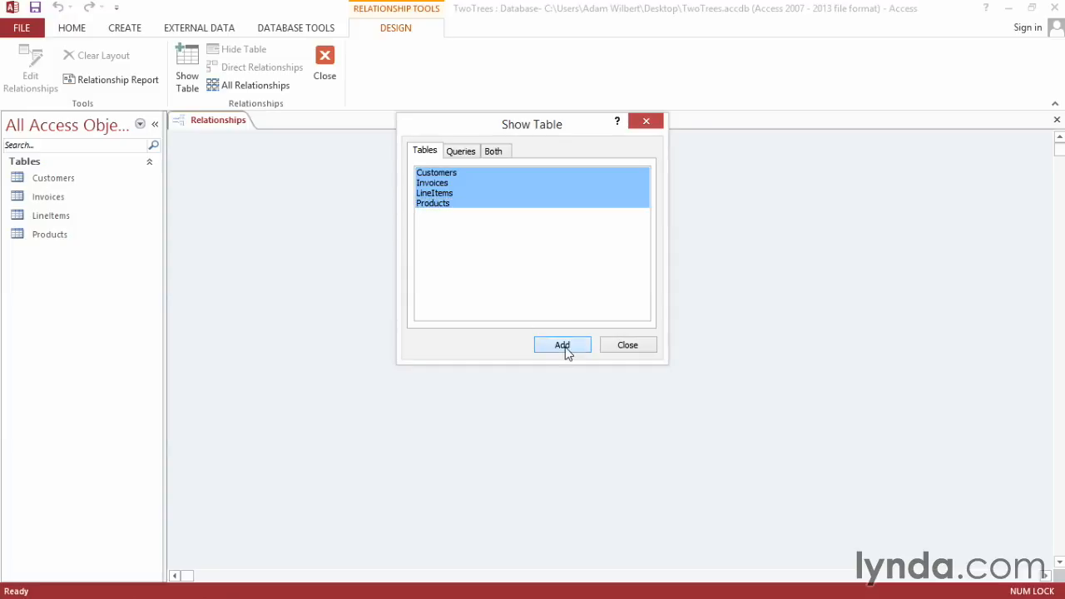
left_click(624, 348)
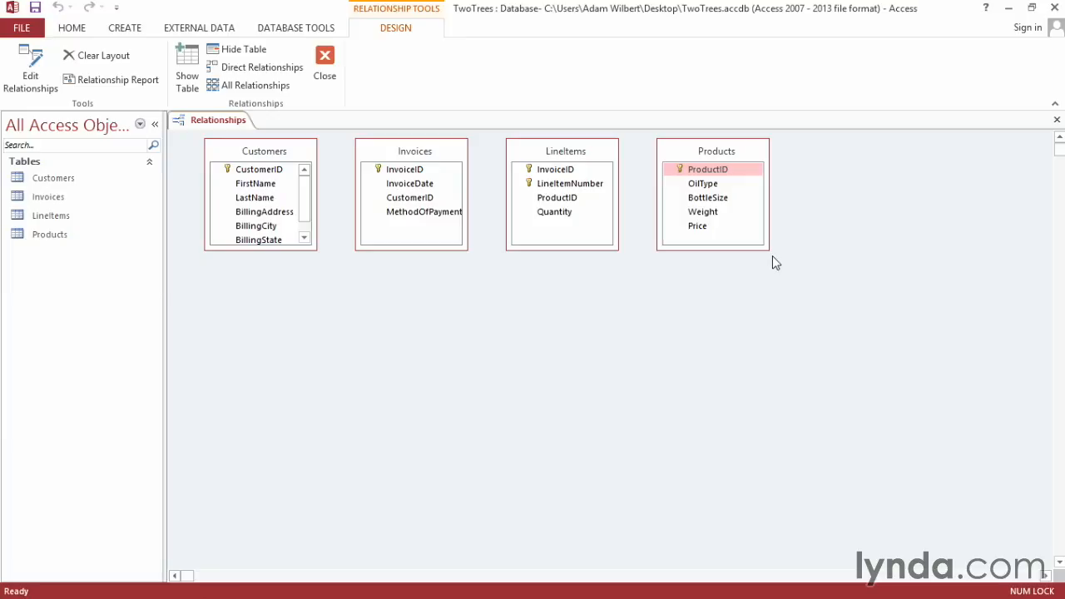
Enlarge the Customers table box to fit all its fields, and place a widened Invoices box beside it with some space between.
left_click(316, 248)
left_click_drag(316, 248, 341, 283)
left_click_drag(303, 158, 291, 188)
left_click_drag(436, 148, 483, 153)
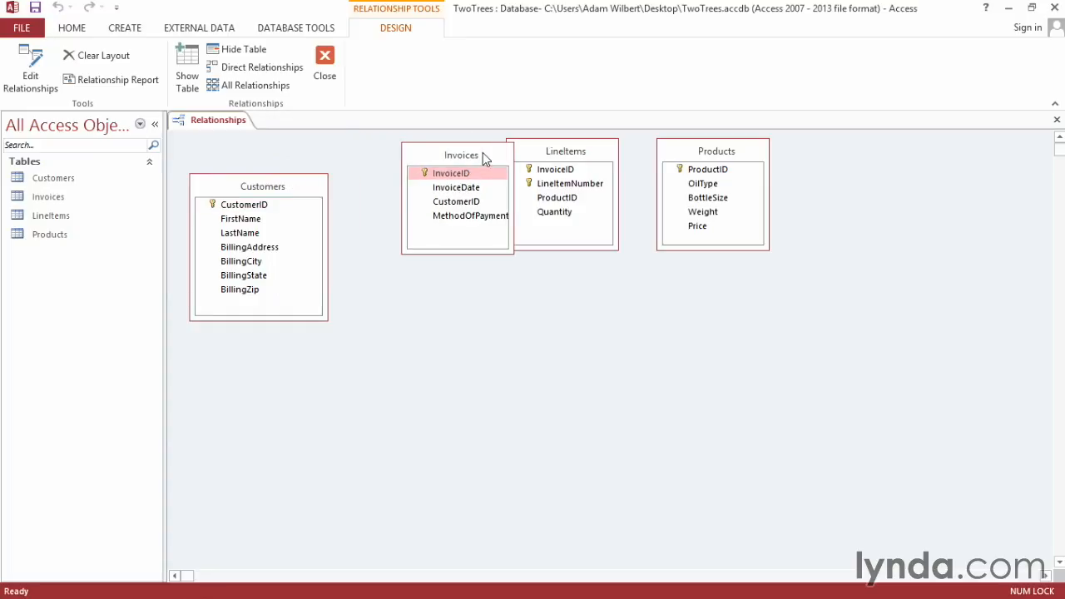
left_click_drag(514, 204, 548, 204)
Place a widened LineItems box below Invoices and the Products box to the right of LineItems, aligning Invoices above LineItems.
left_click(579, 152)
left_click_drag(579, 151, 493, 330)
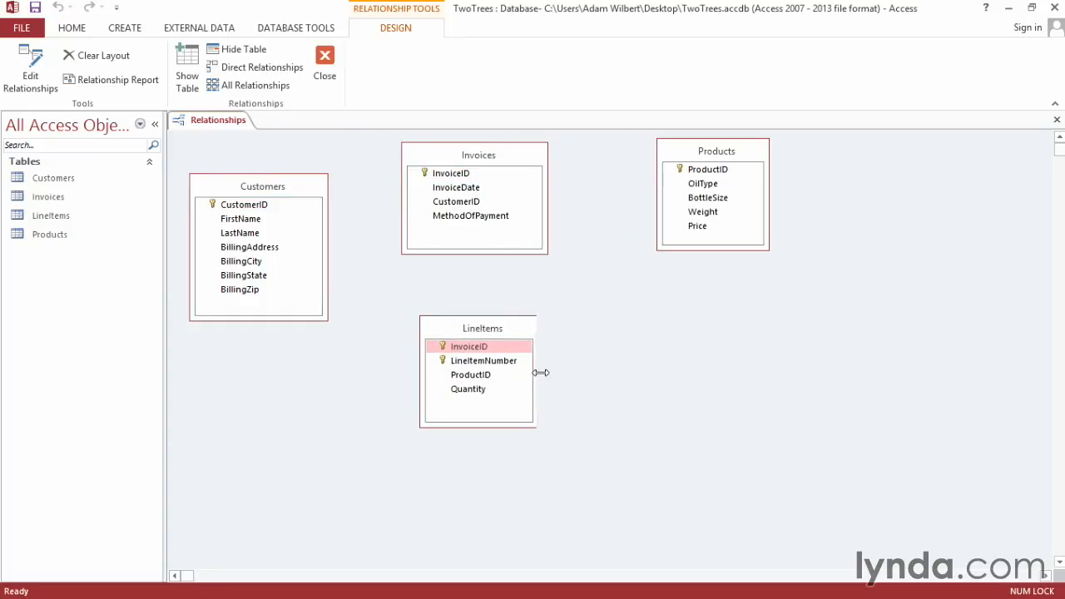
left_click_drag(531, 374, 568, 374)
left_click_drag(727, 152, 759, 314)
left_click_drag(516, 157, 532, 157)
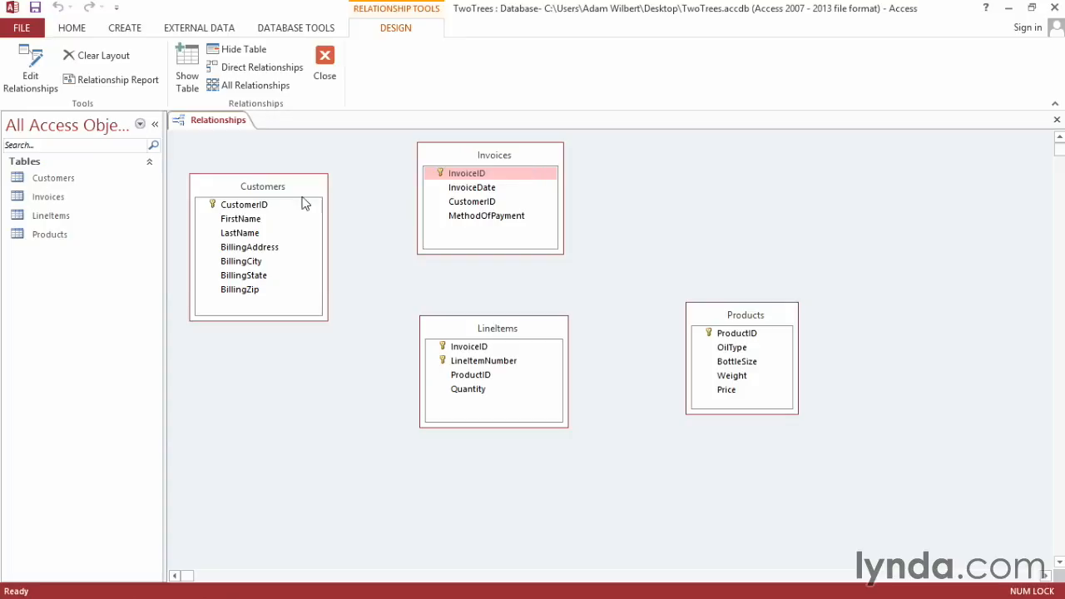
Create a one-to-many relationship from CustomerID in Customers to CustomerID in Invoices with referential integrity enforced.
left_click_drag(236, 209, 477, 208)
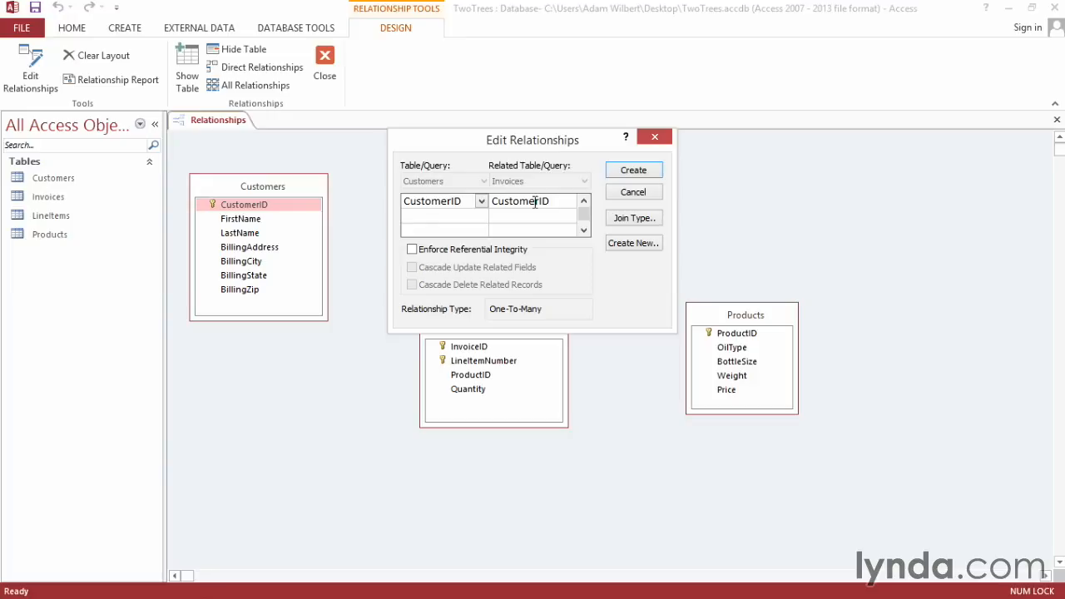
left_click(412, 250)
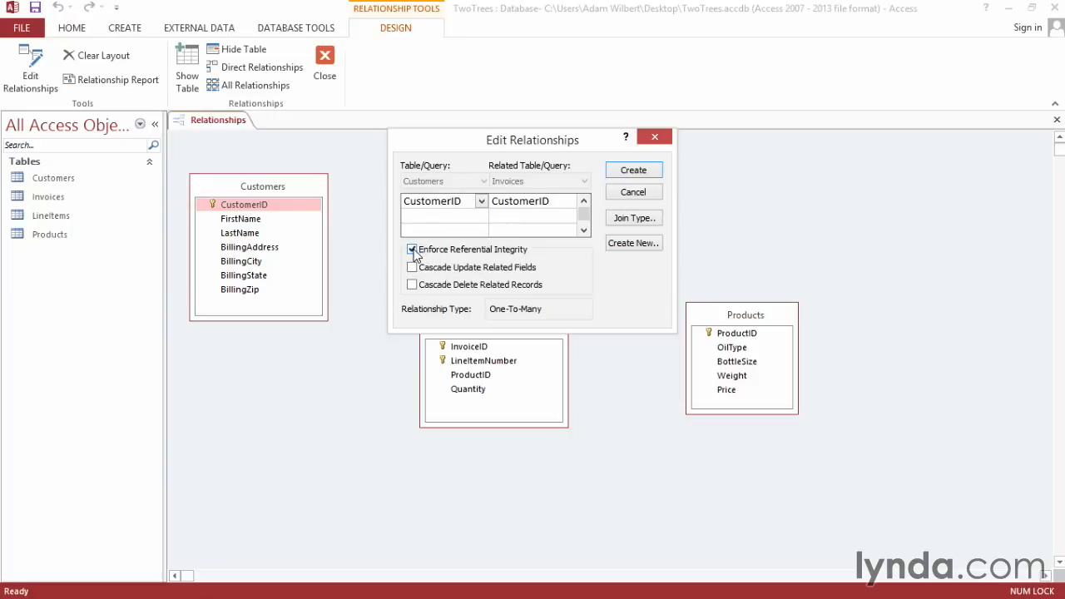
left_click(634, 170)
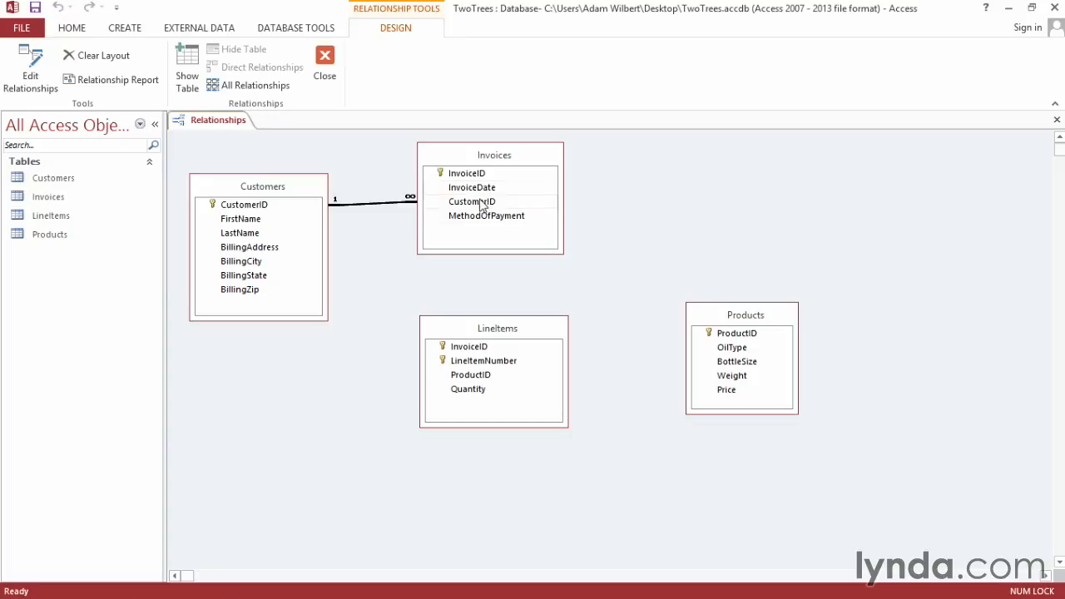
Create a one-to-many relationship from InvoiceID in Invoices to InvoiceID in LineItems with referential integrity enforced.
left_click(462, 175)
left_click_drag(460, 177, 471, 351)
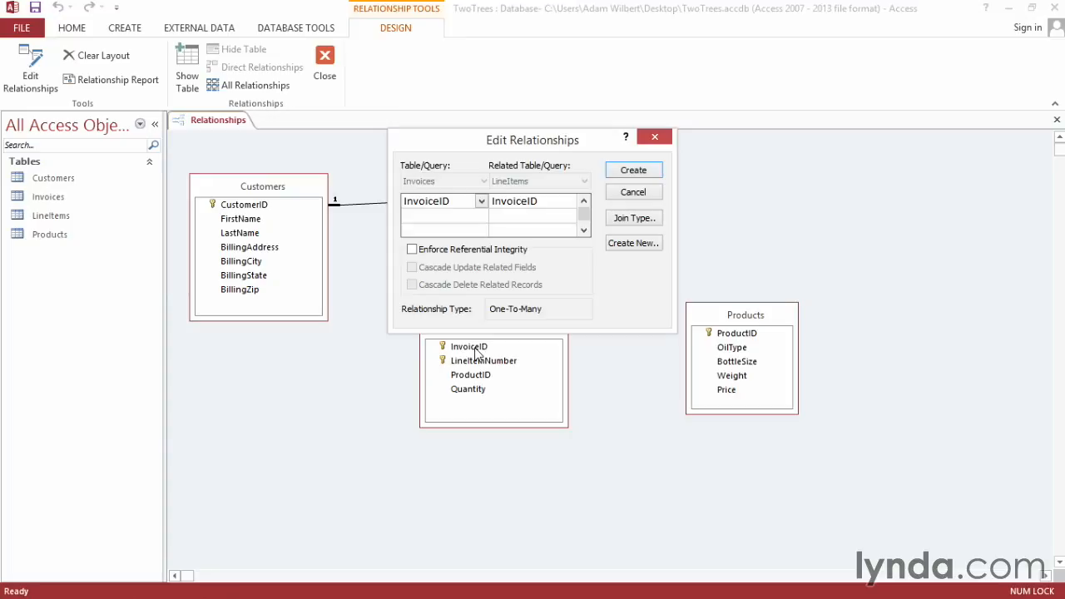
left_click(411, 249)
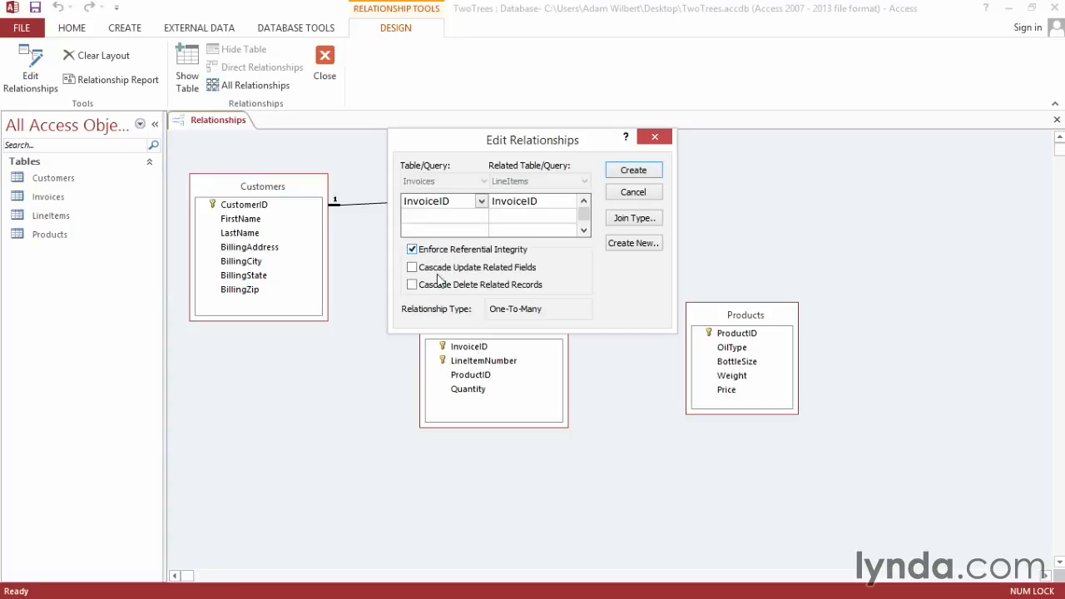
left_click(632, 170)
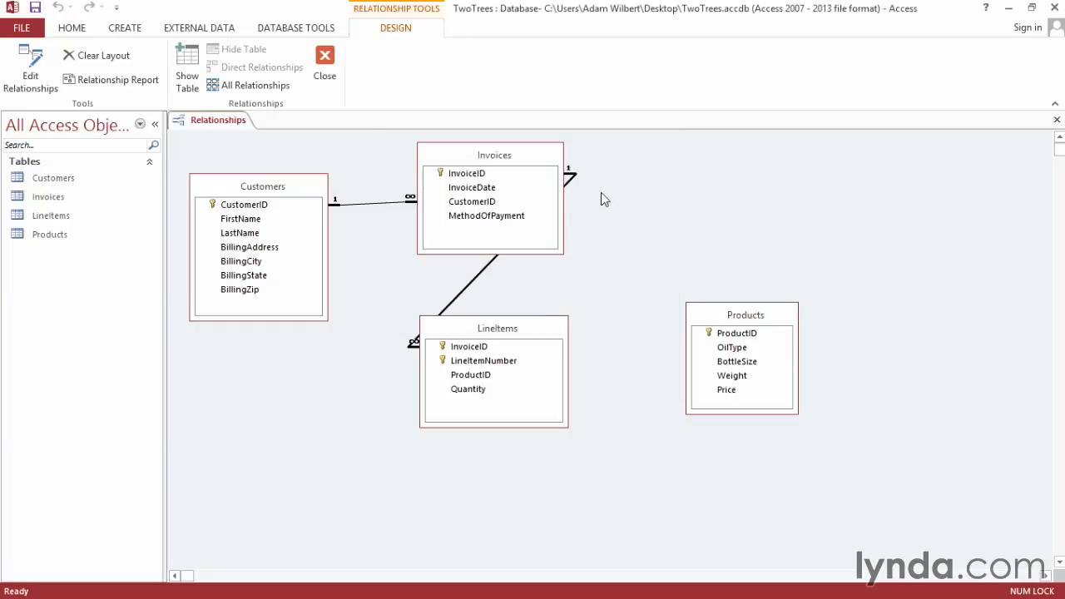
Spread LineItems and Products out beyond Invoices, and relate their ProductID fields with referential integrity enforced.
left_click_drag(474, 326, 639, 246)
left_click_drag(780, 315, 910, 234)
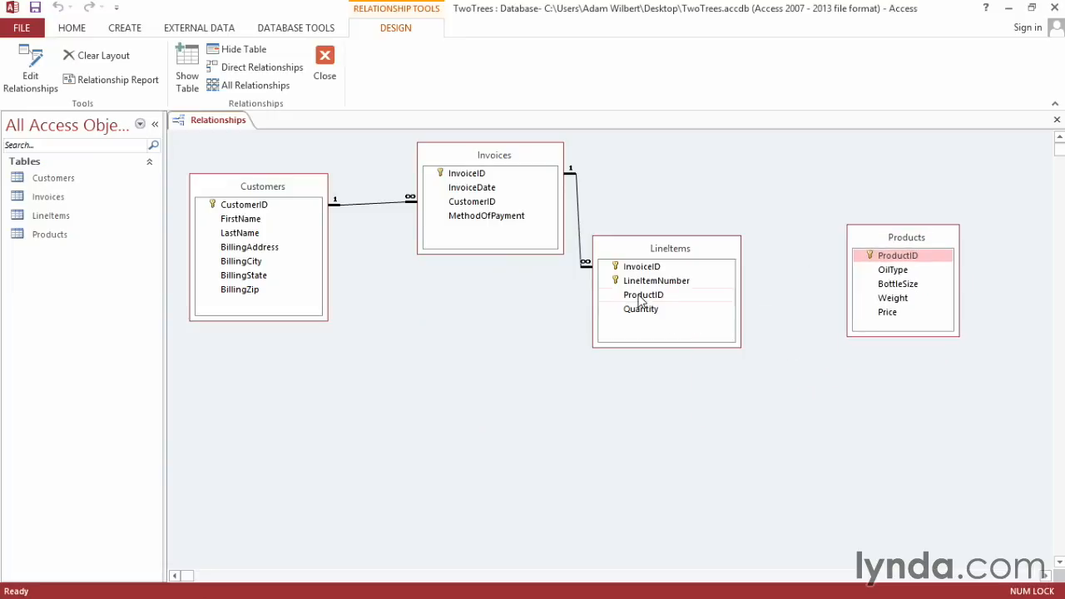
left_click_drag(639, 299, 907, 257)
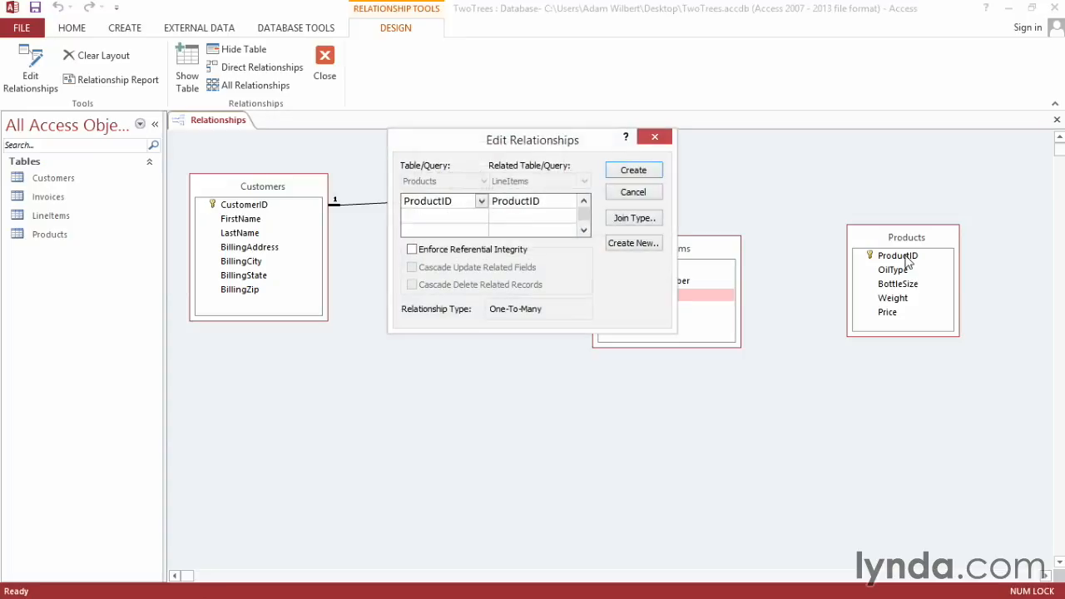
left_click(456, 252)
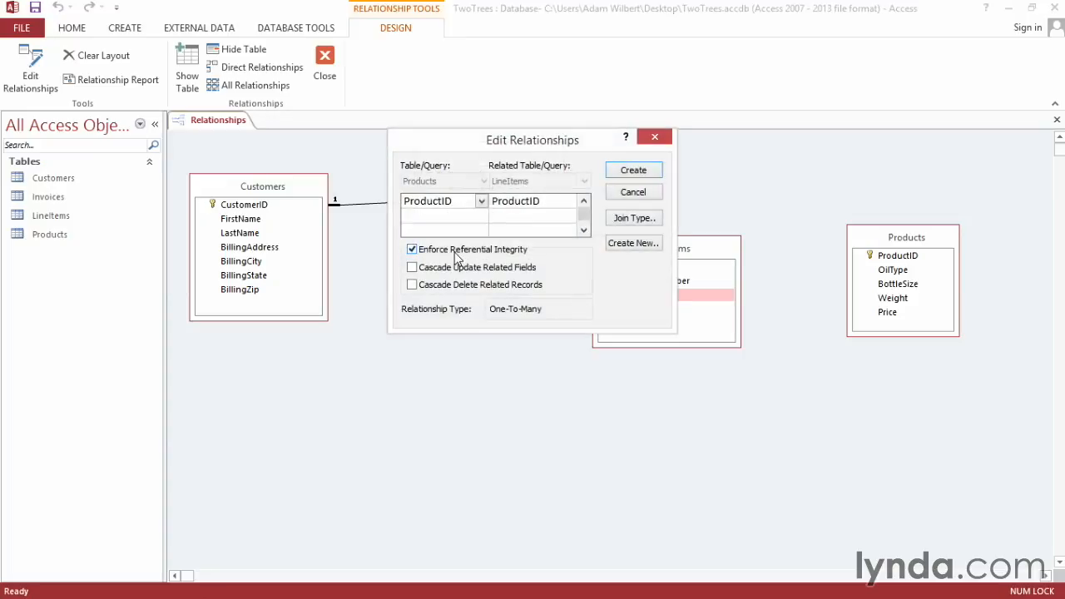
left_click(633, 171)
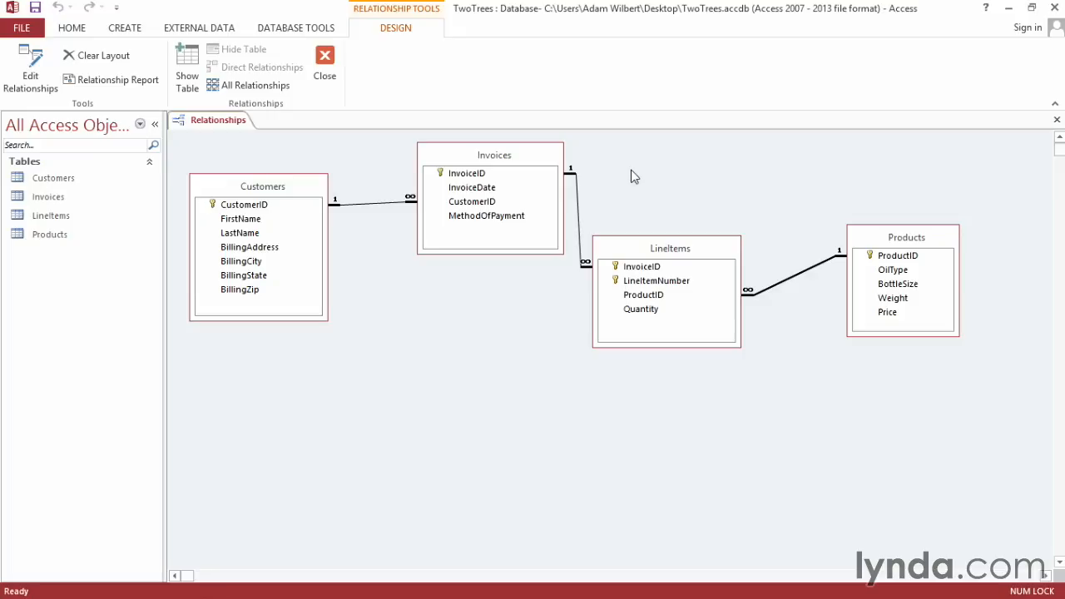
Close the relationships layout and save its changes.
left_click(1056, 121)
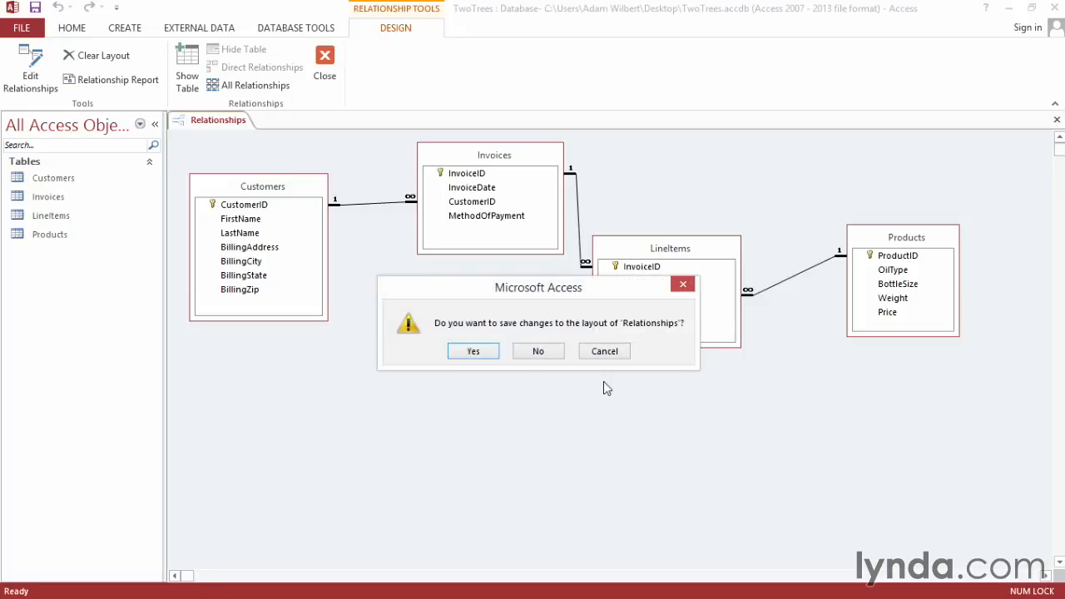
left_click(469, 352)
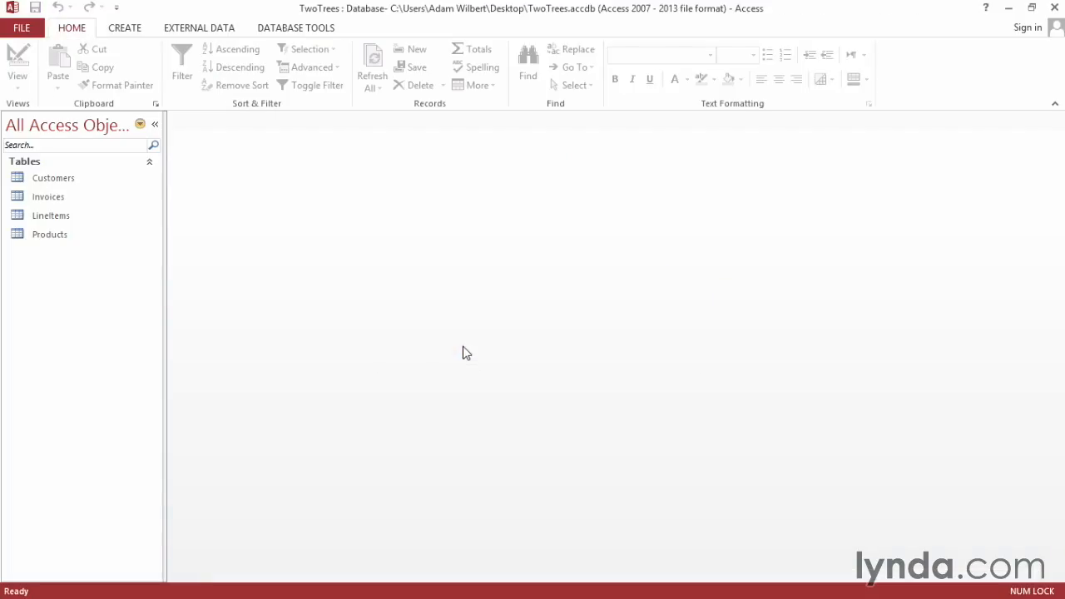
Open the Customers table and enter the customer's first and last name in a new record.
double_click(54, 182)
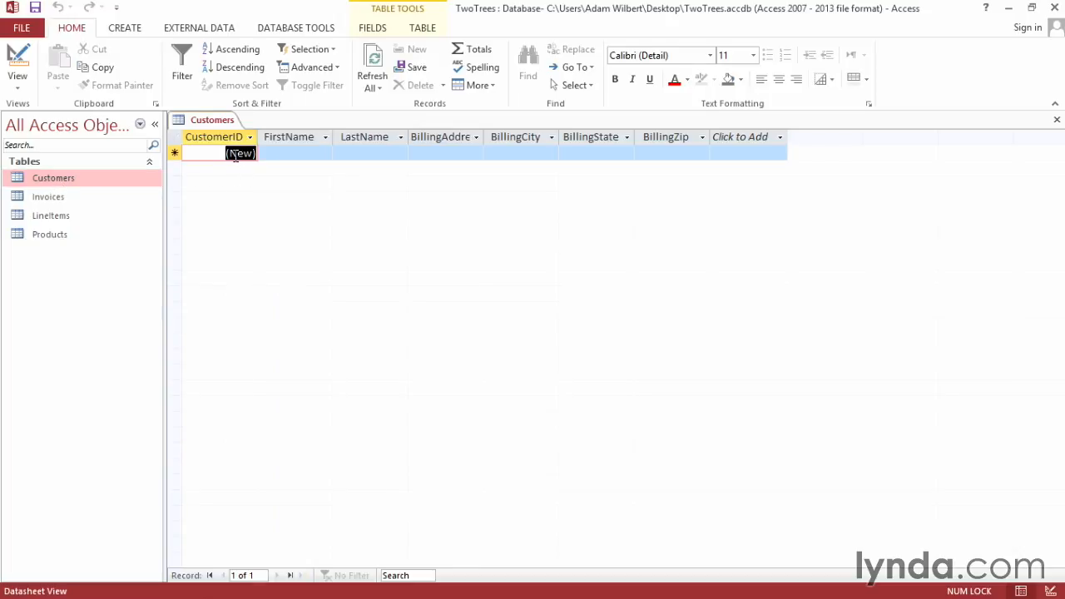
key("1")
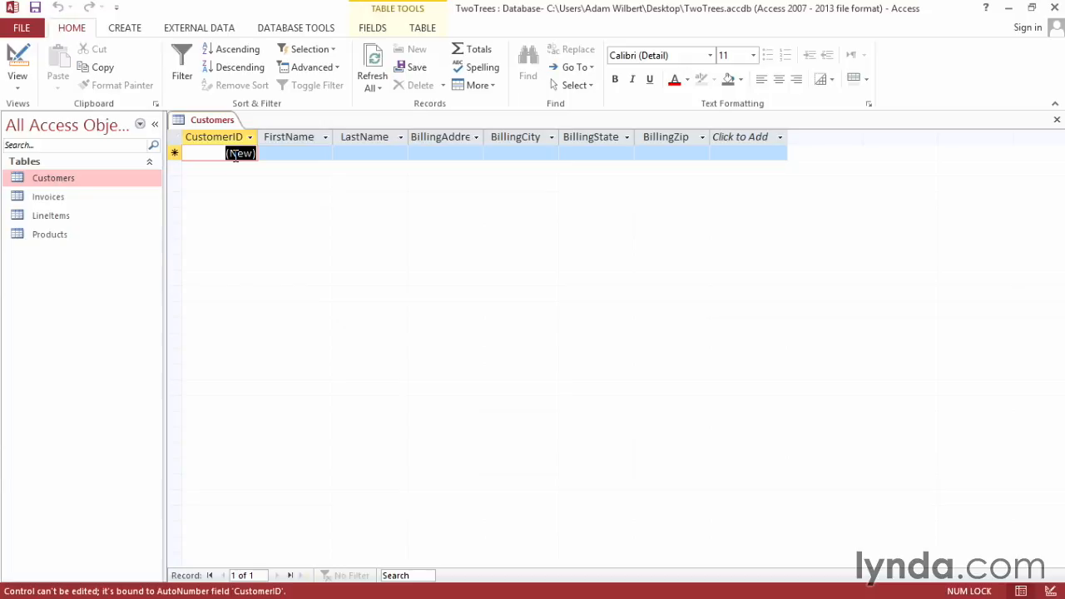
left_click(290, 154)
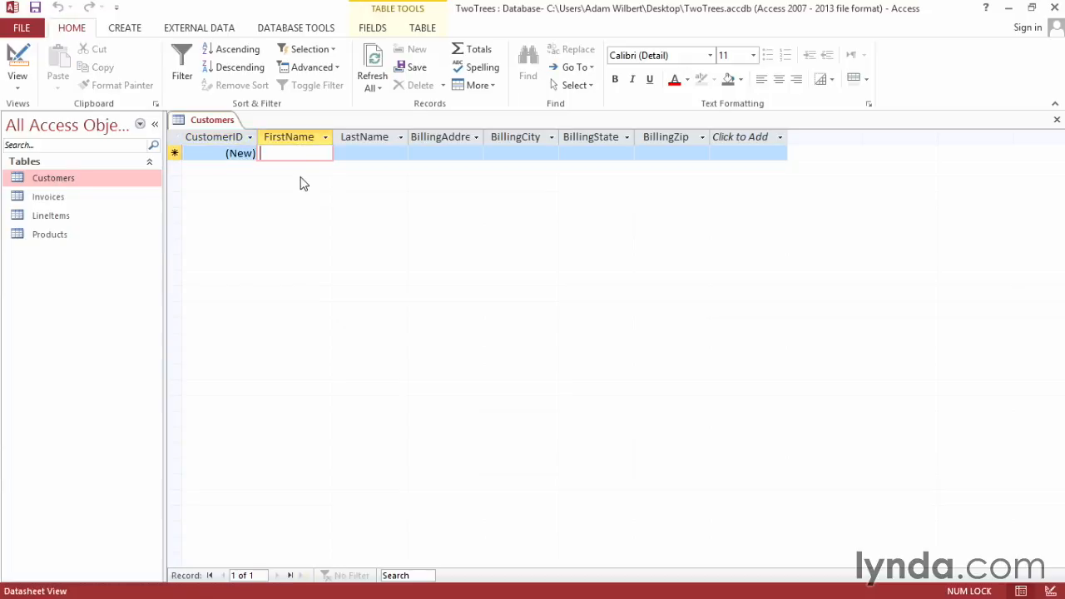
type("Michelle")
key("Tab")
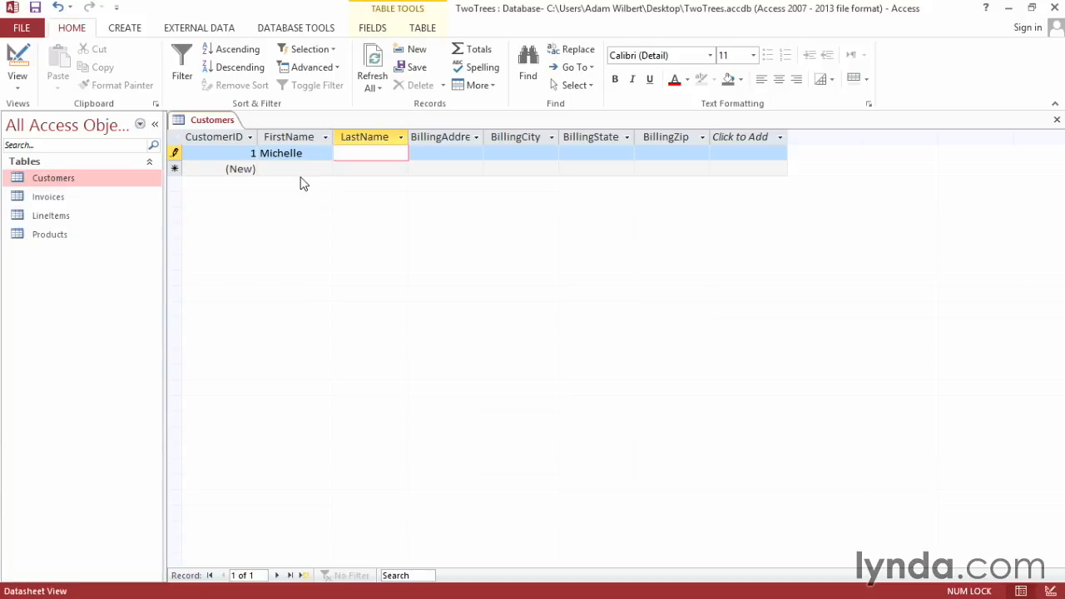
type("Booker")
key("Tab")
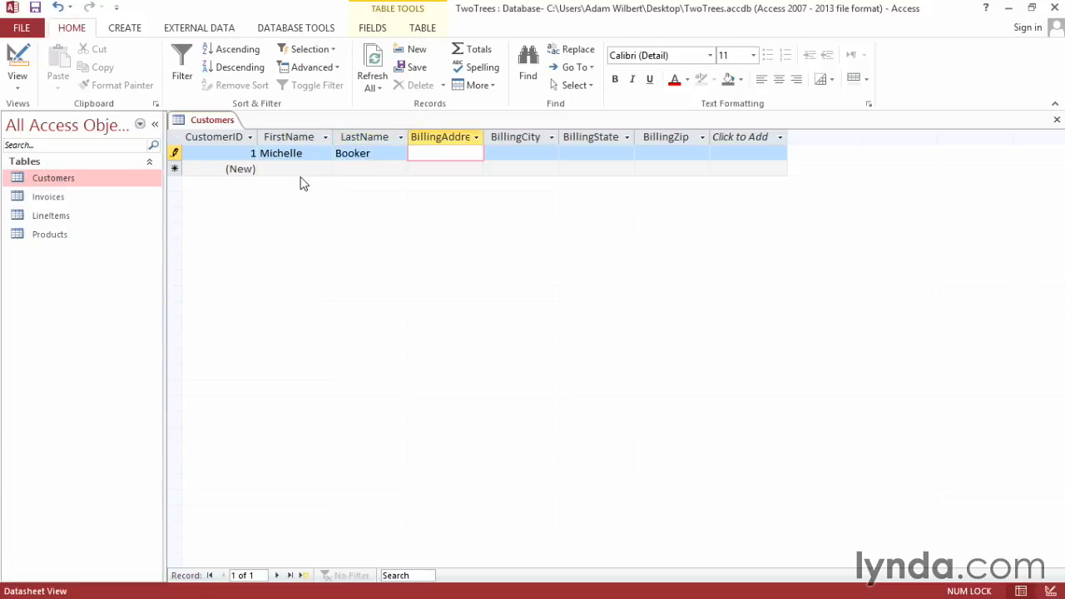
Complete the customer record with the billing street address, city, state and zip code, and close the Customers table.
type("195 ")
type("Shadow Hi")
type("ll Square")
key("Tab")
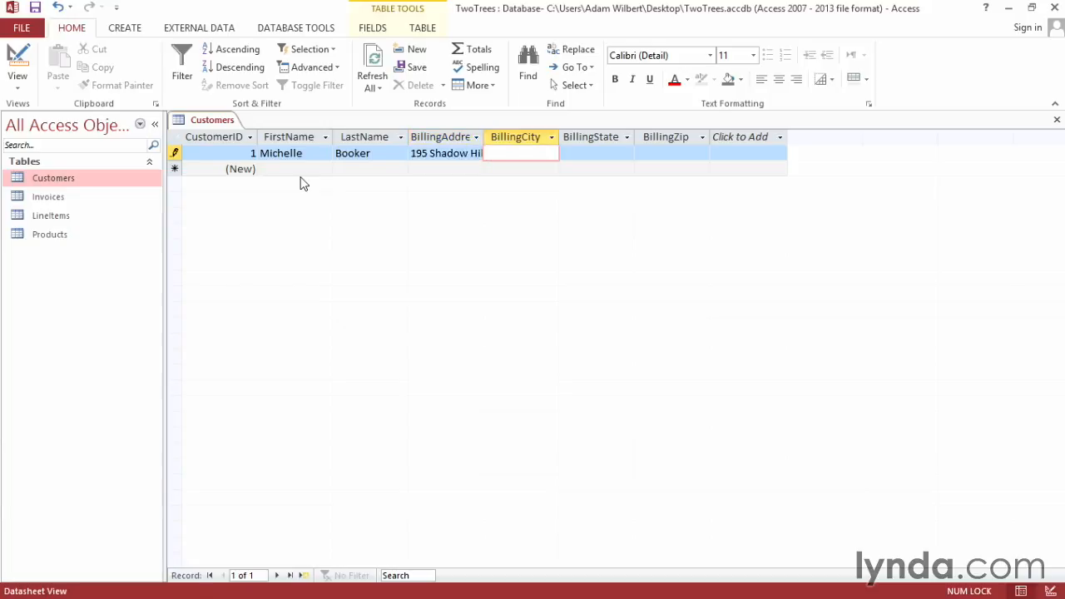
type("Chester")
key("Tab")
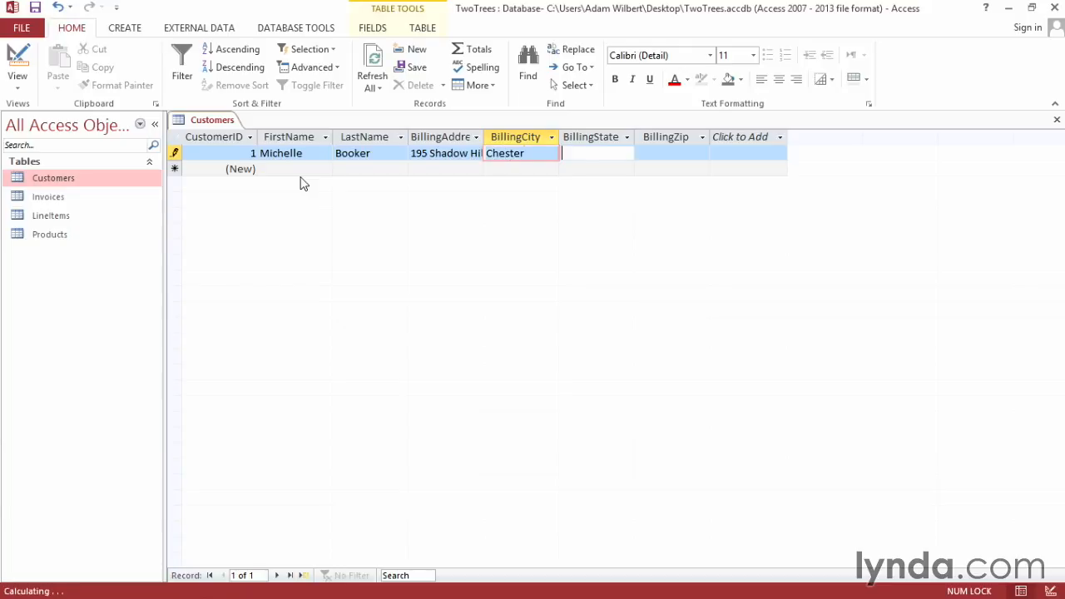
type("CA")
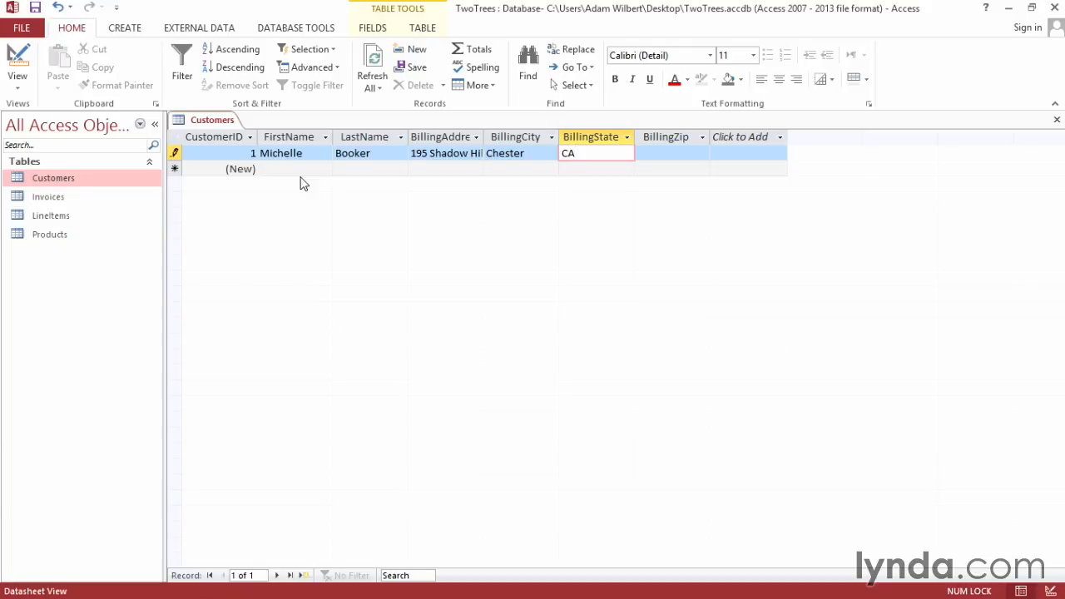
key("Tab")
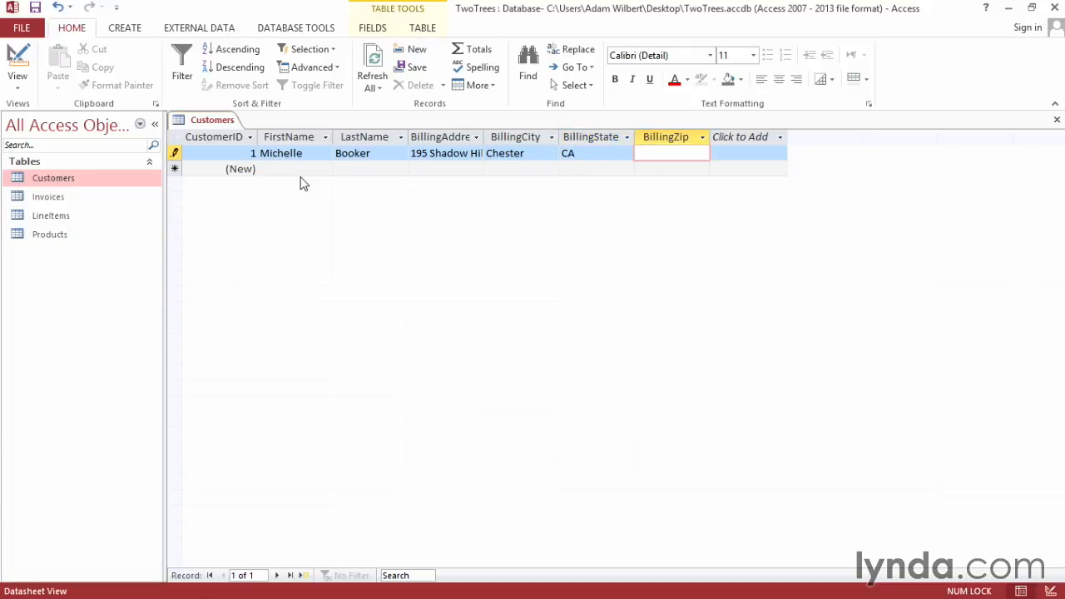
type("96020")
key("Tab")
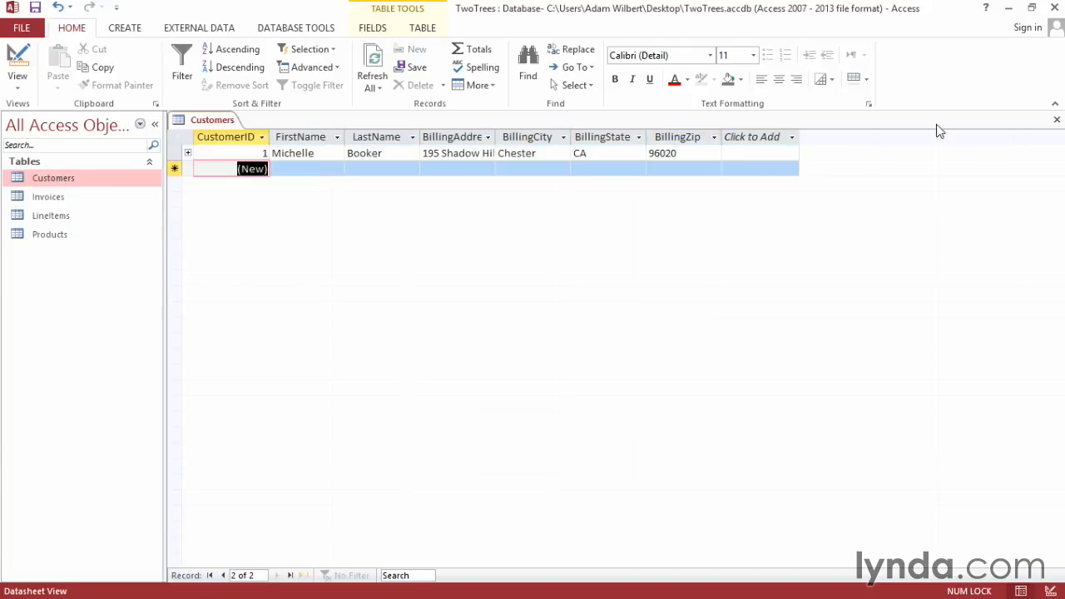
left_click(1057, 121)
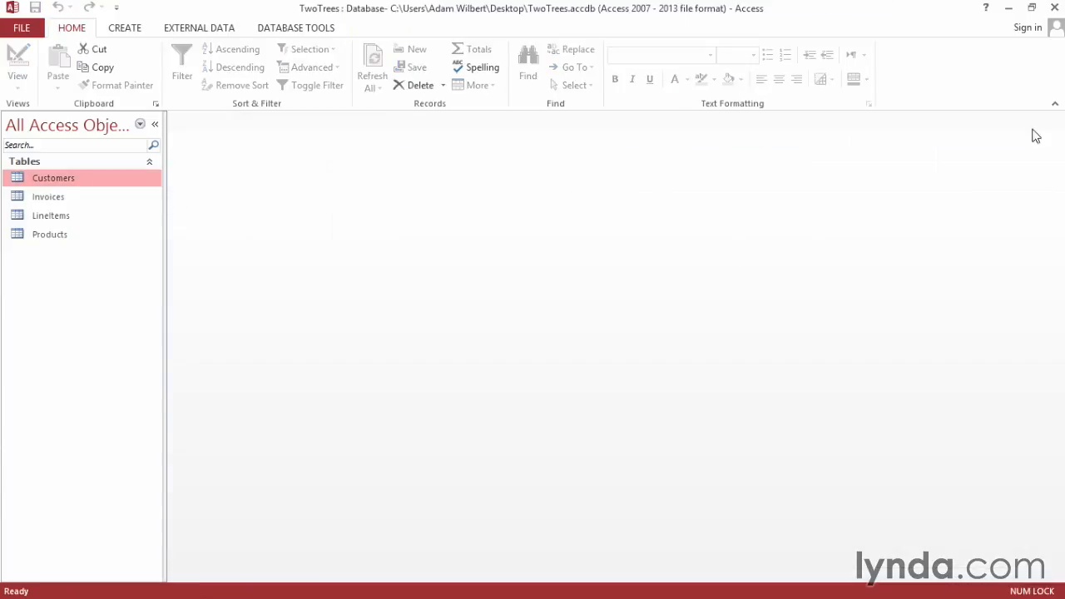
Open the Invoices table and set the InvoiceDate of a new record to 4/3/2014 using the date picker.
double_click(51, 202)
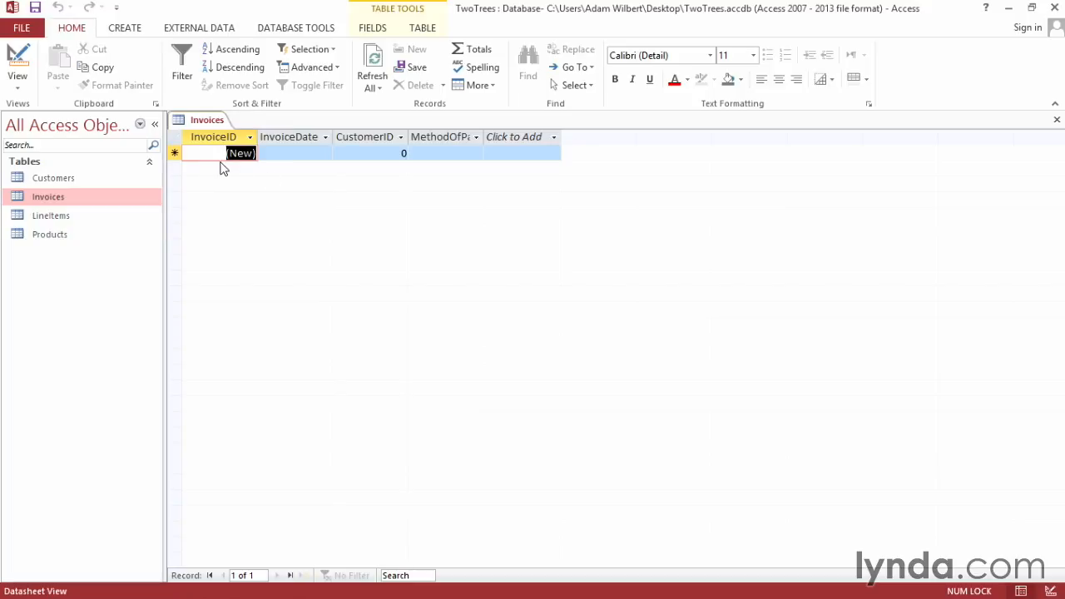
left_click(295, 152)
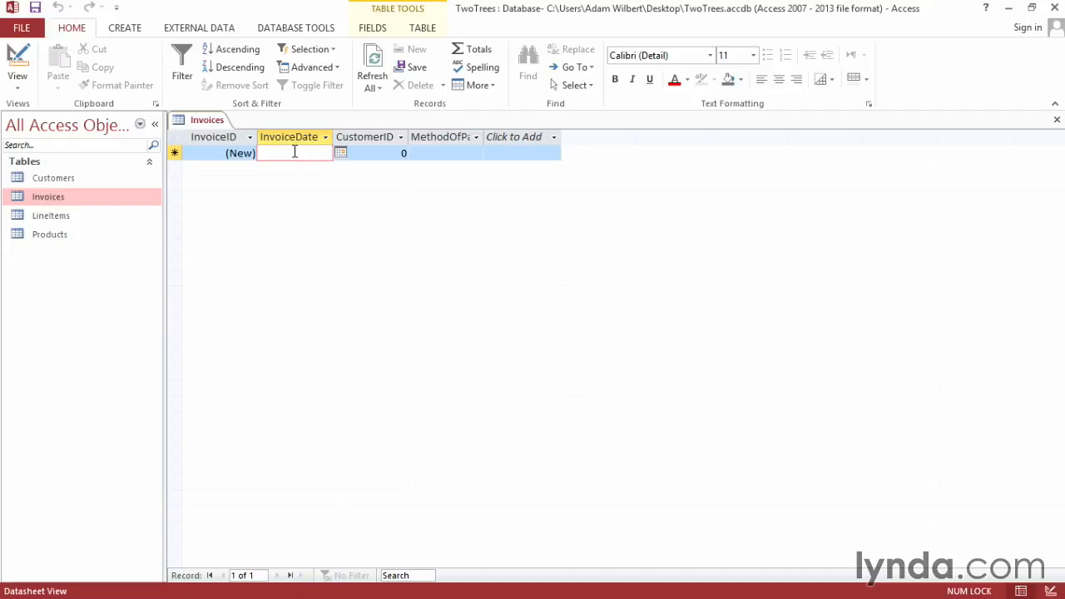
left_click(342, 154)
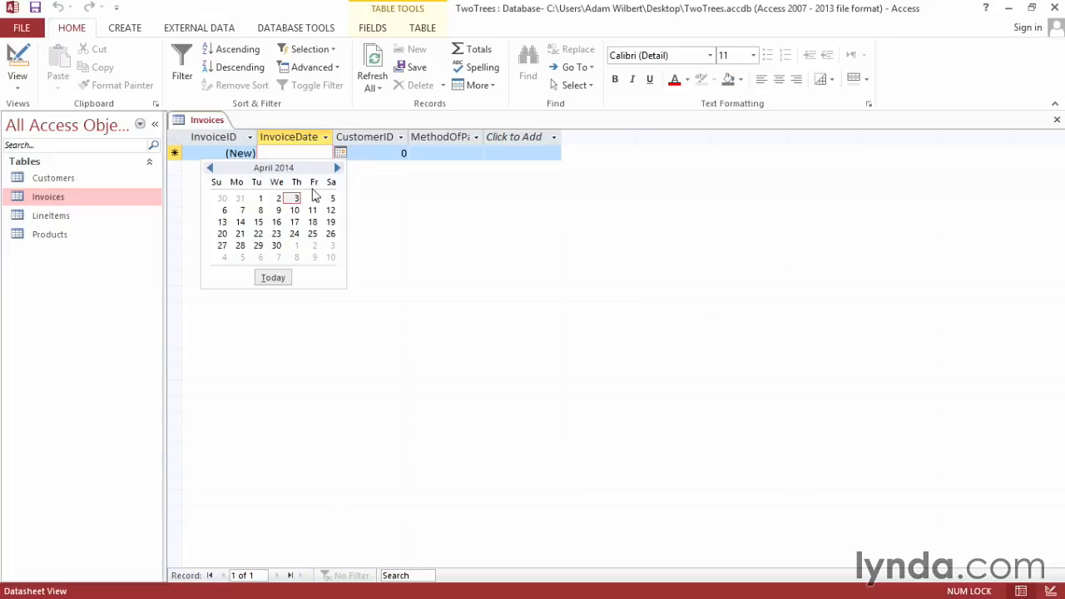
left_click(298, 199)
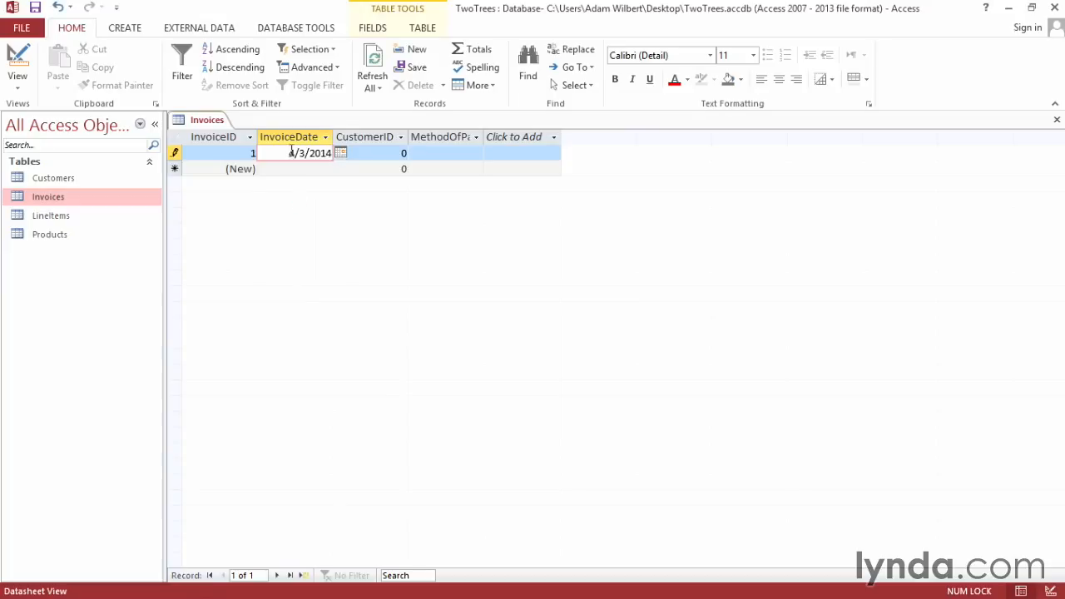
Enter a CustomerID with no matching customer record in the invoice and set its method of payment to Credit Card.
left_click(385, 154)
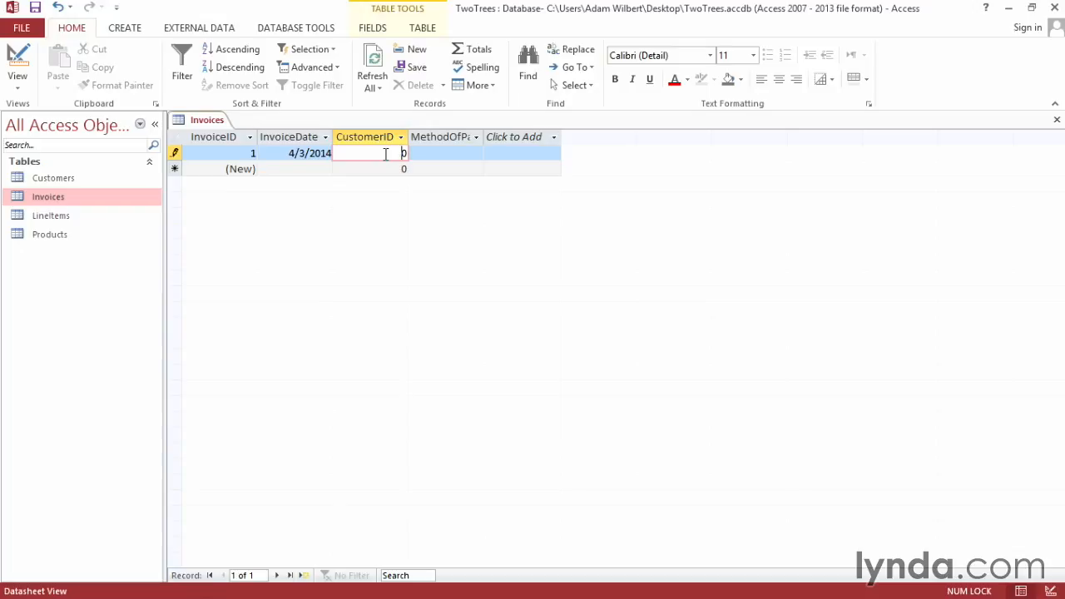
key("BackSpace")
type("2")
left_click(464, 152)
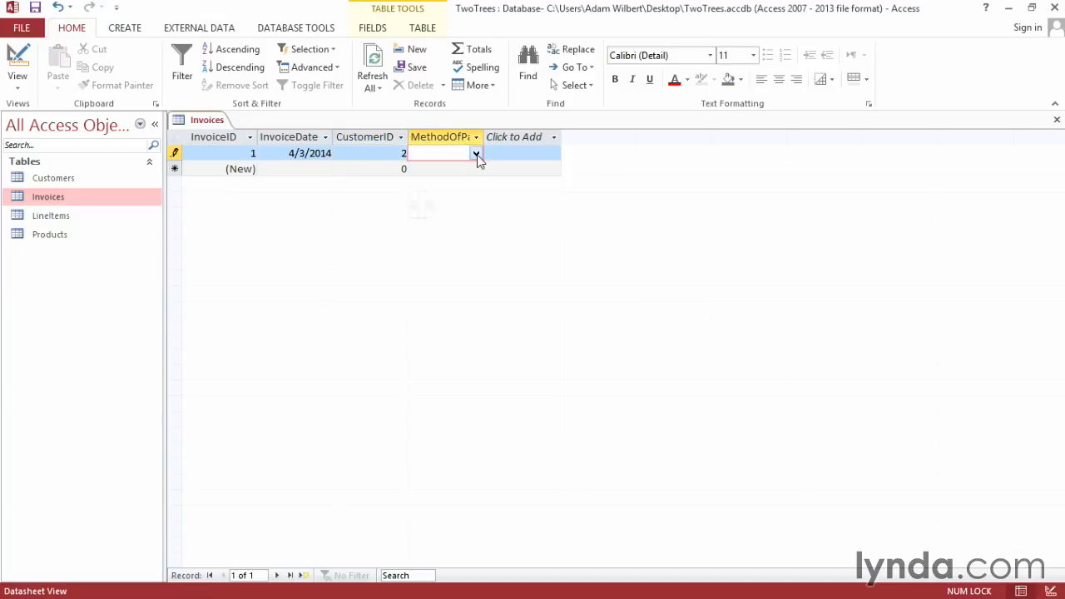
left_click(476, 153)
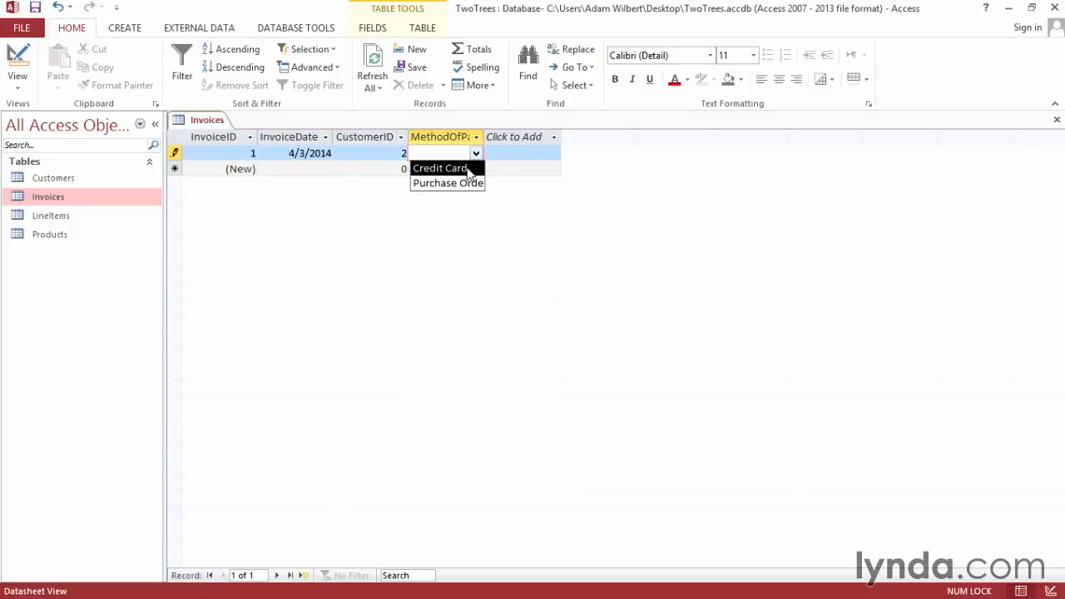
left_click(469, 169)
Try to close the Invoices table with the unmatched invoice, then keep the table open and discard the unsaved record.
left_click(1056, 122)
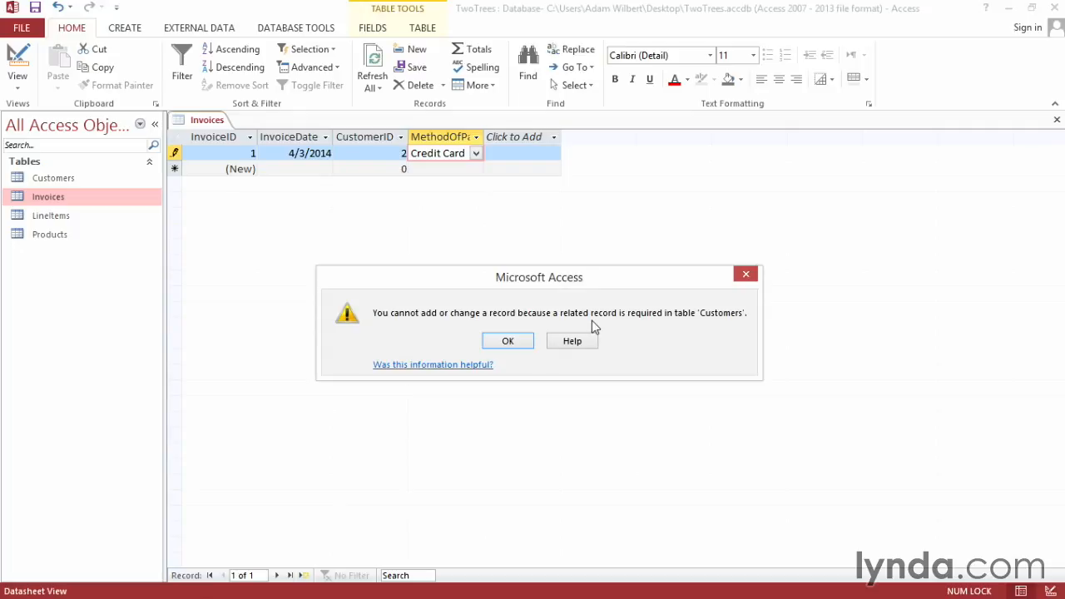
key("Return")
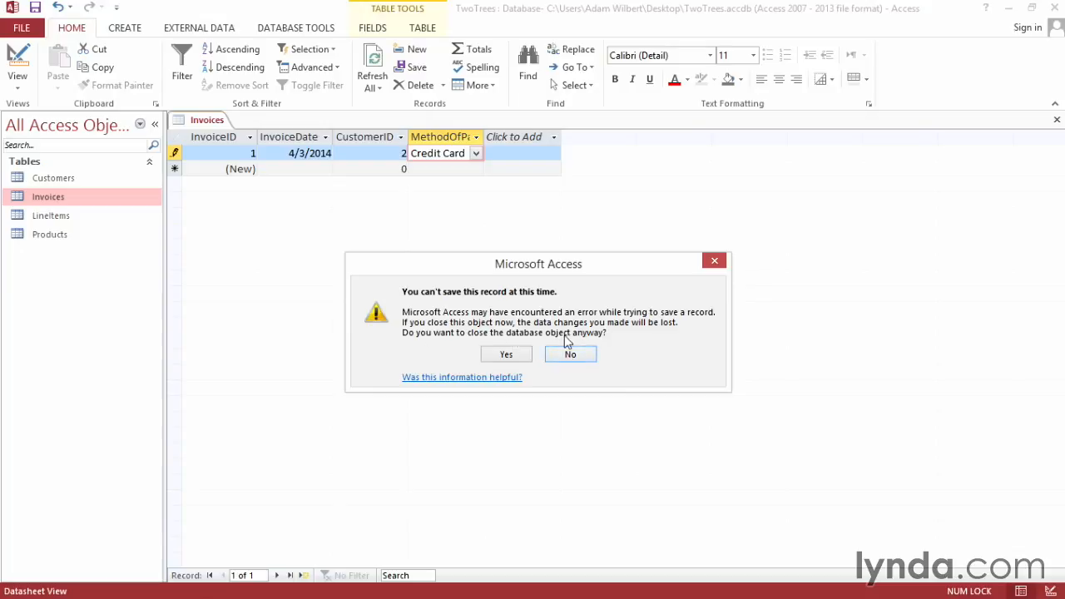
left_click(587, 358)
key("Escape")
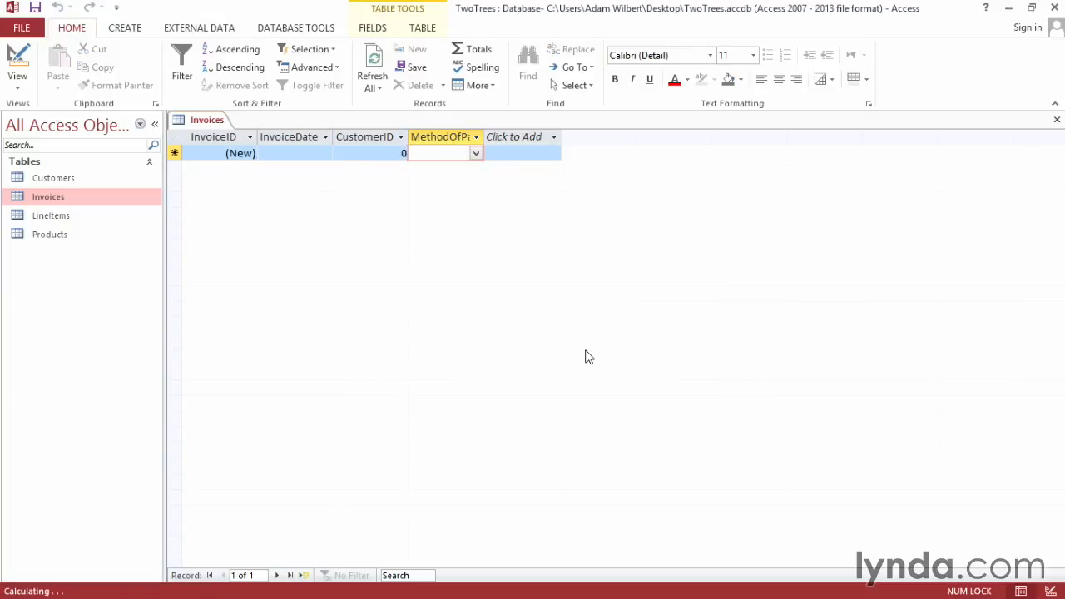
Start a new invoice record with InvoiceDate 4/3/2014 and enter the existing customer's ID.
left_click(301, 152)
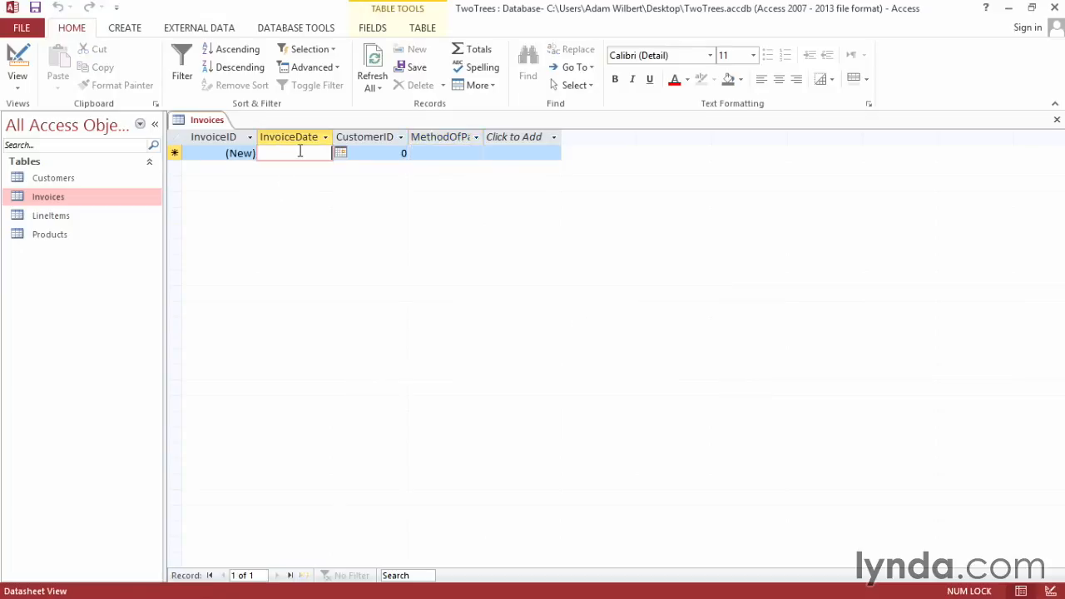
left_click(339, 152)
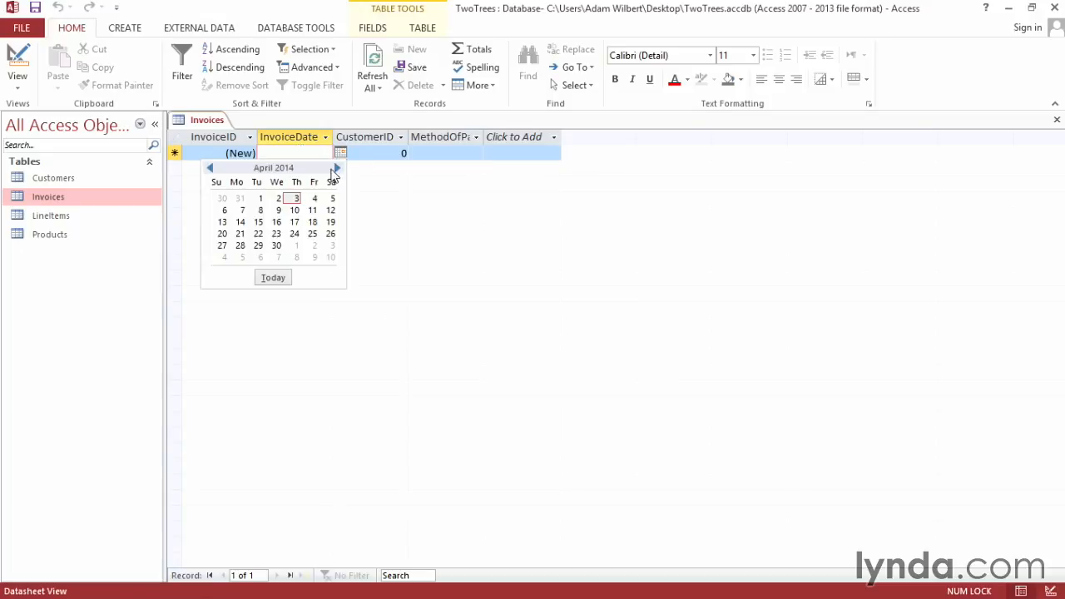
left_click(293, 199)
key("Tab")
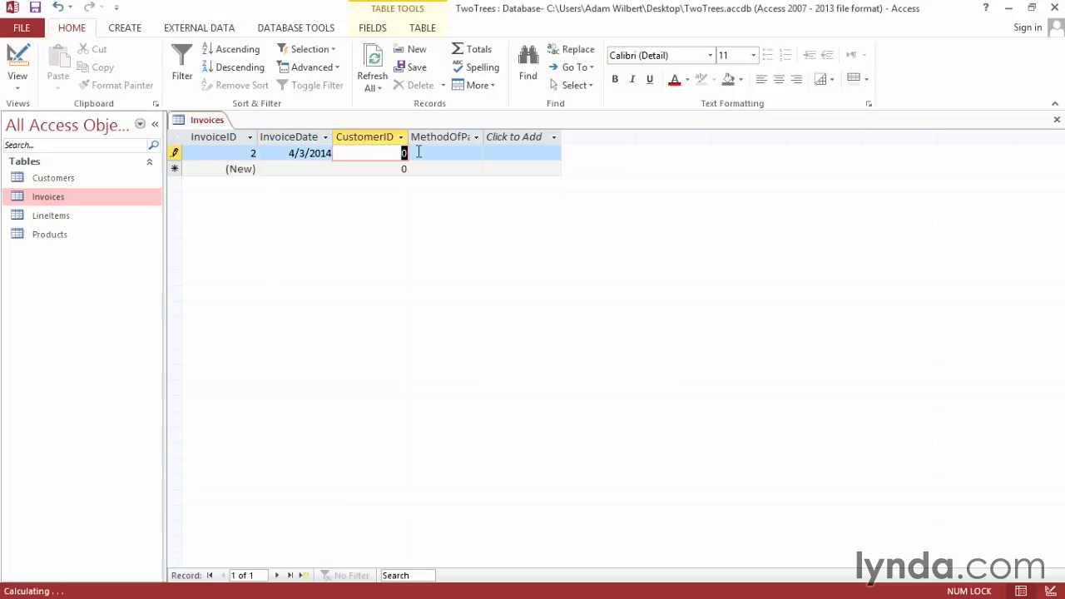
type("1")
Set the new invoice's method of payment to Credit Card and close the Invoices table.
left_click(474, 153)
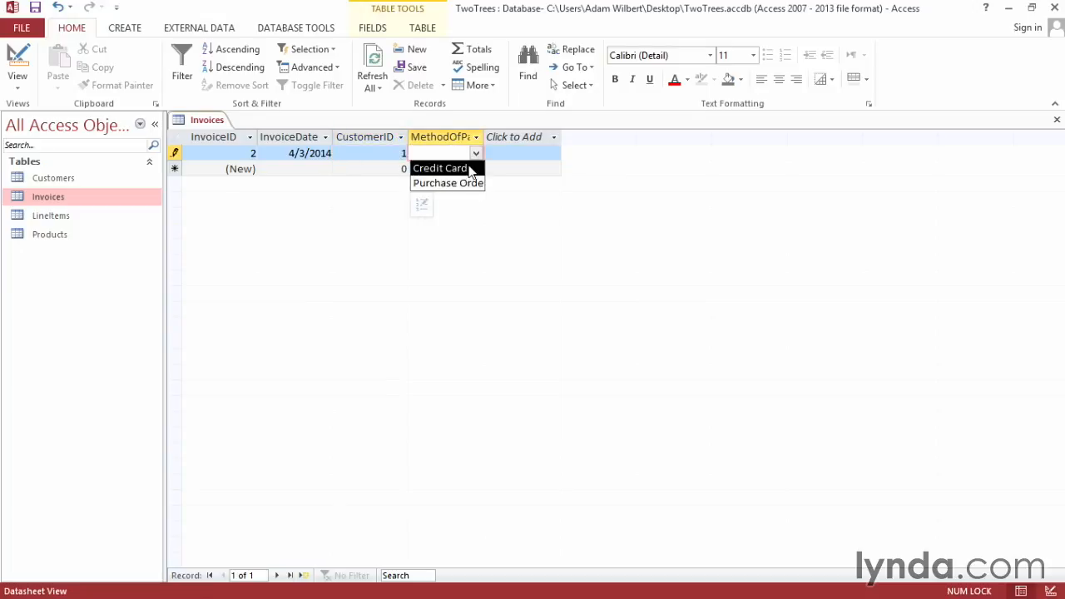
left_click(468, 169)
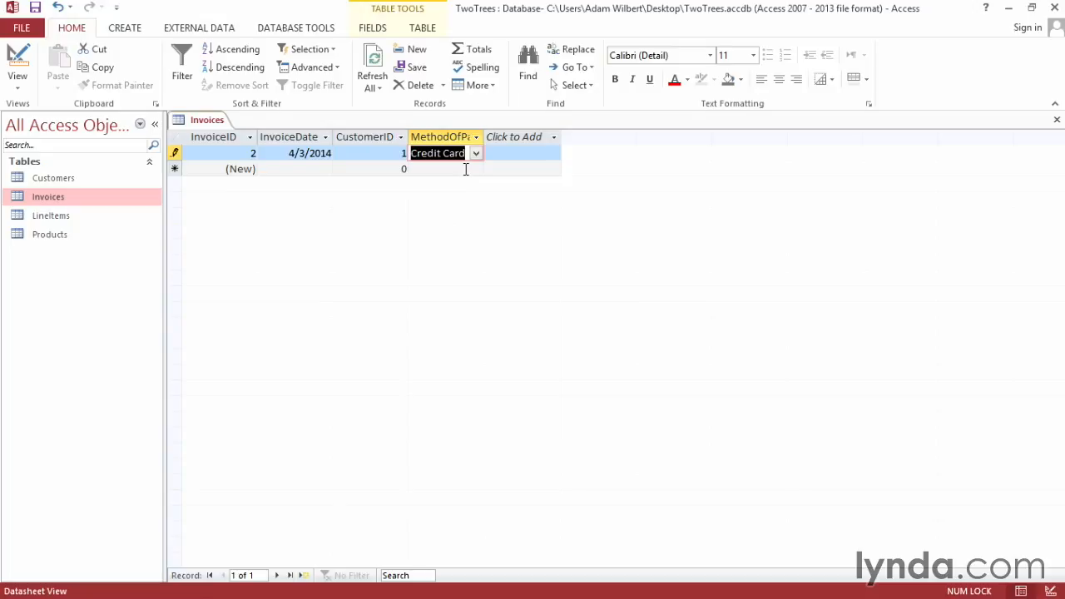
left_click(1057, 119)
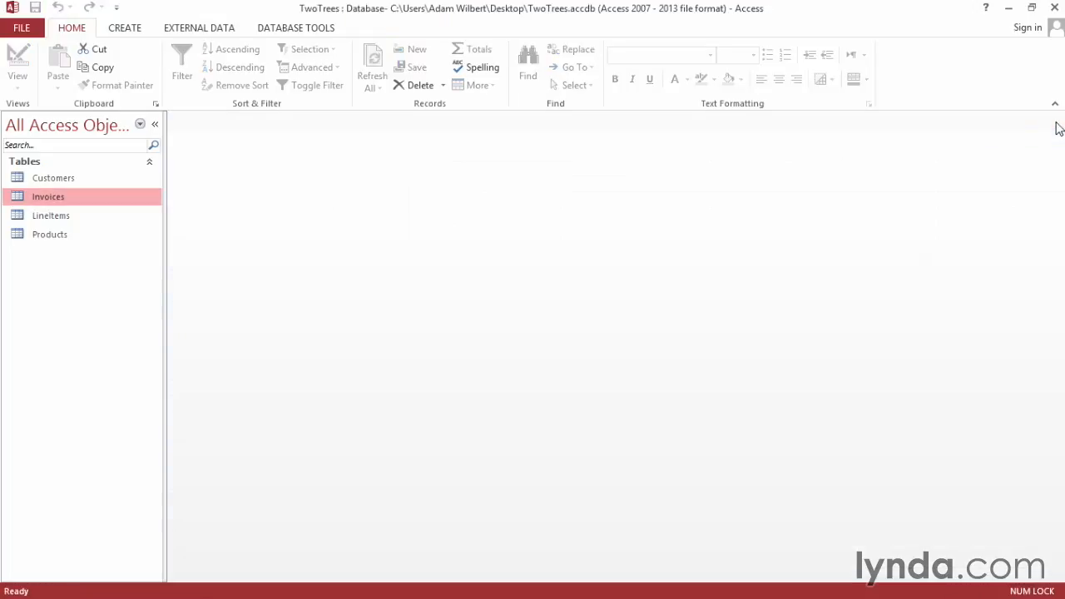